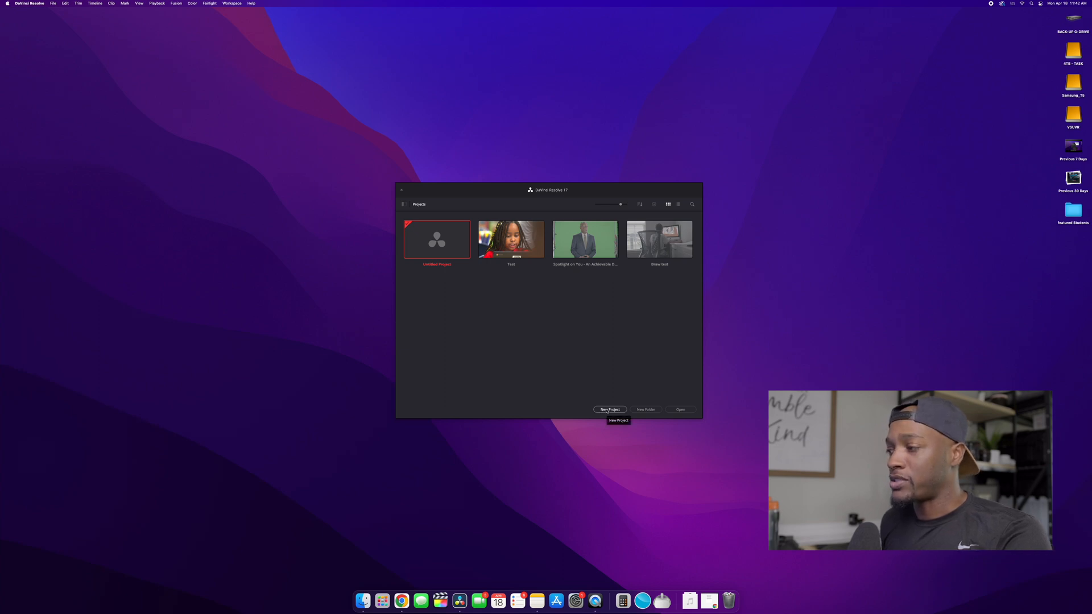
Create a new project folder named Business in the Project Manager.
left_click(649, 410)
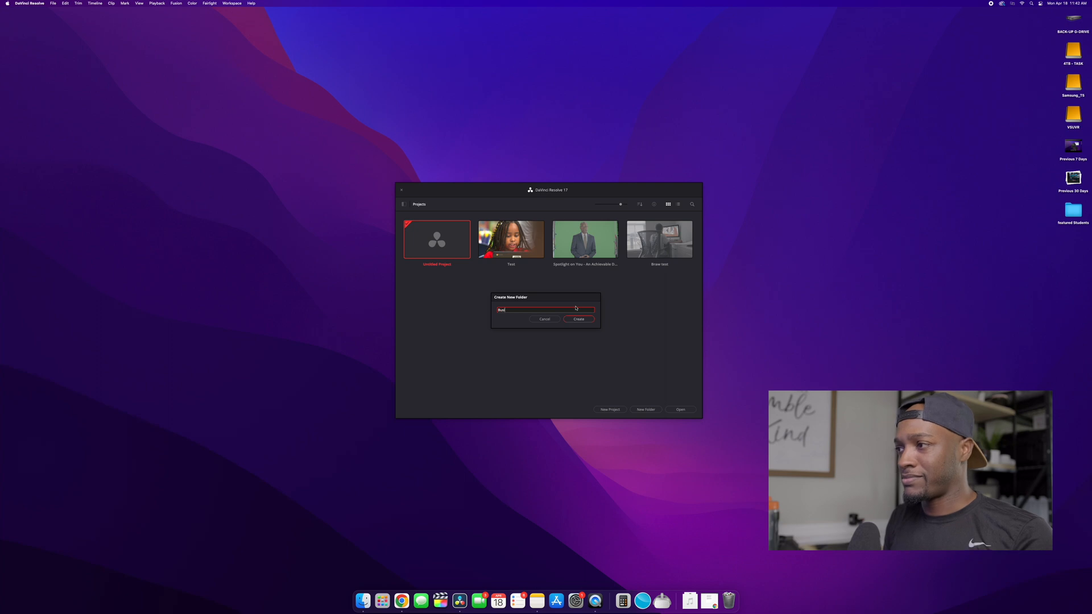
type("esss")
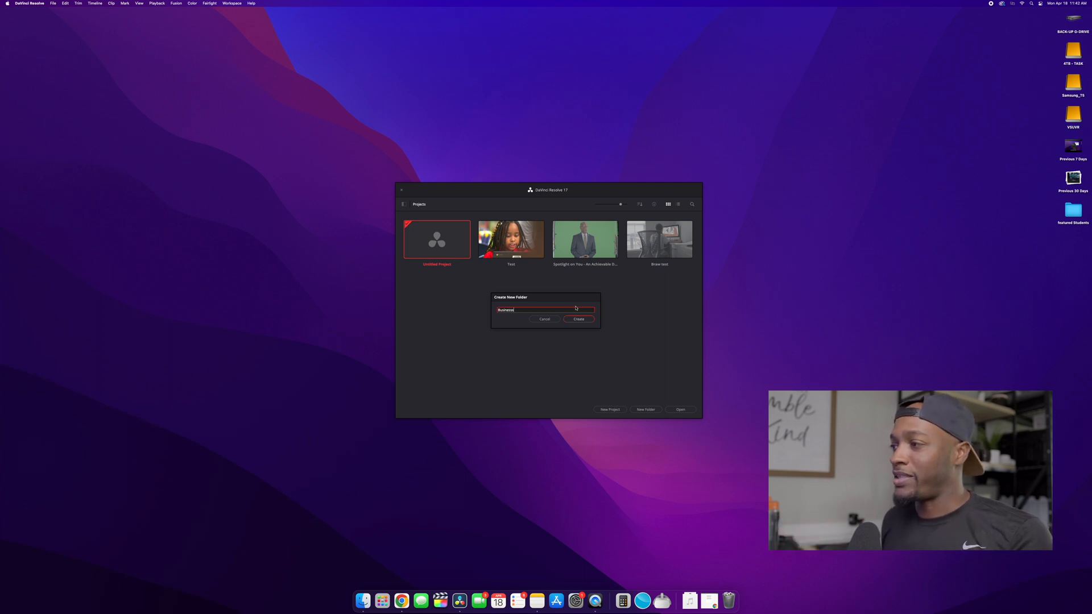
left_click(577, 319)
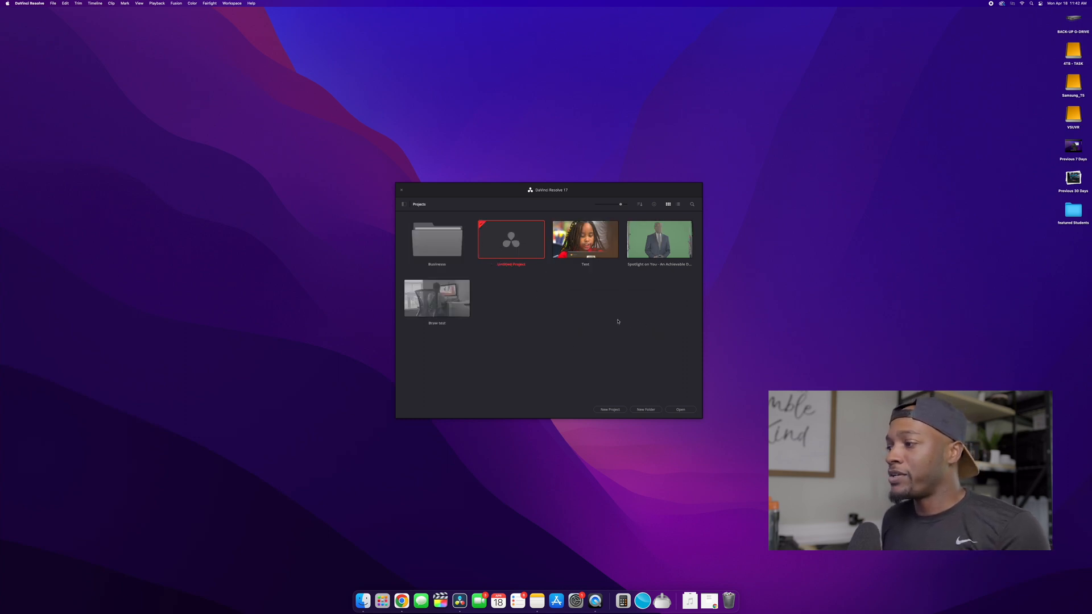
Create a new project named Test Project.
left_click(609, 409)
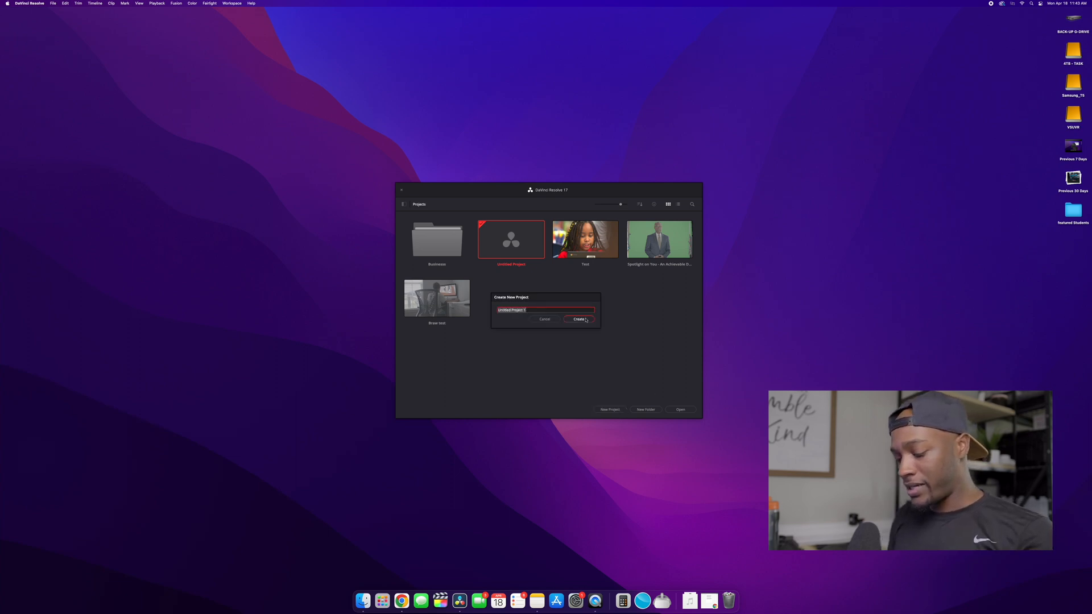
type("Tes")
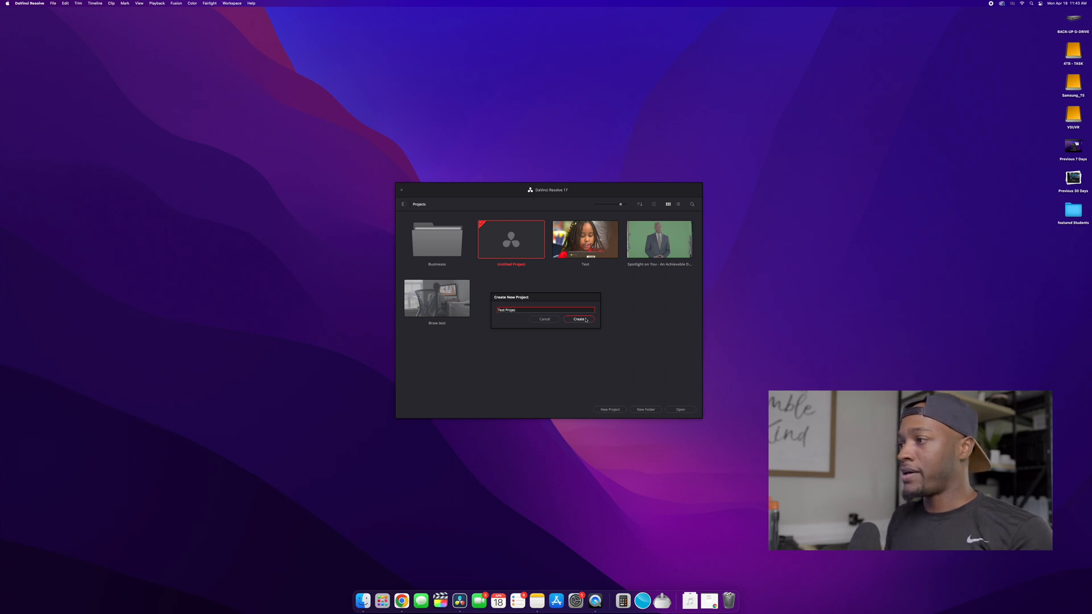
left_click(585, 320)
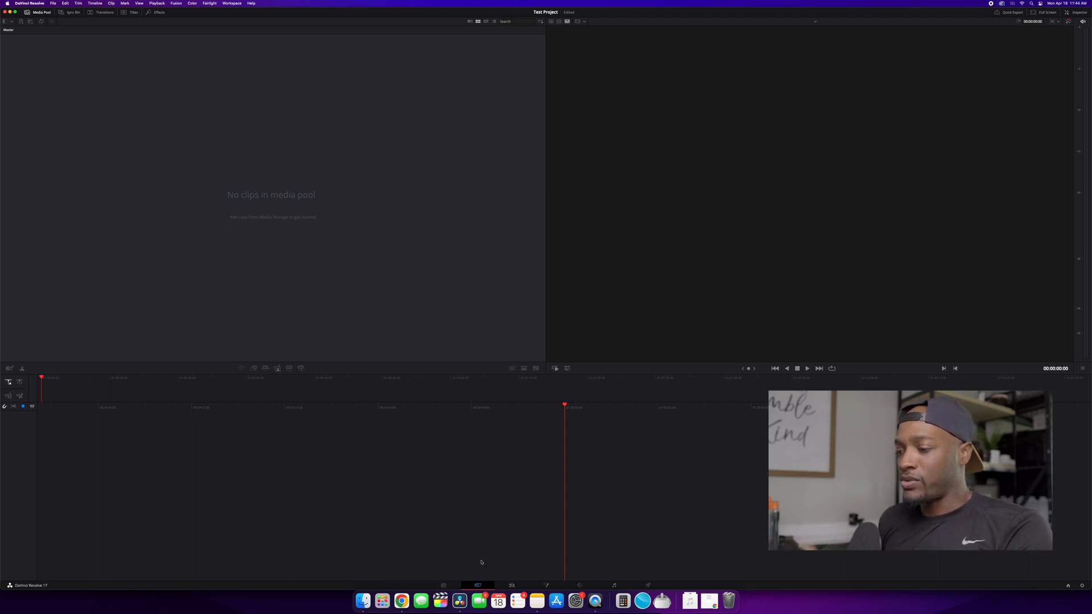
On the Media page, browse the attached drives and open the Day 5 Broll folder on the 4TB - TASK drive.
left_click(444, 586)
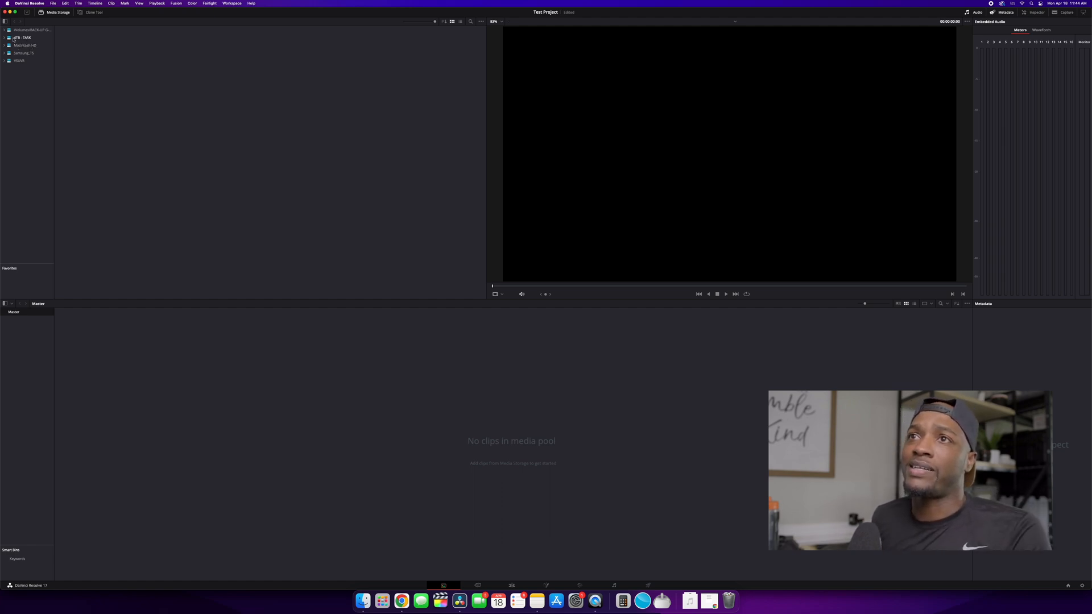
left_click(26, 61)
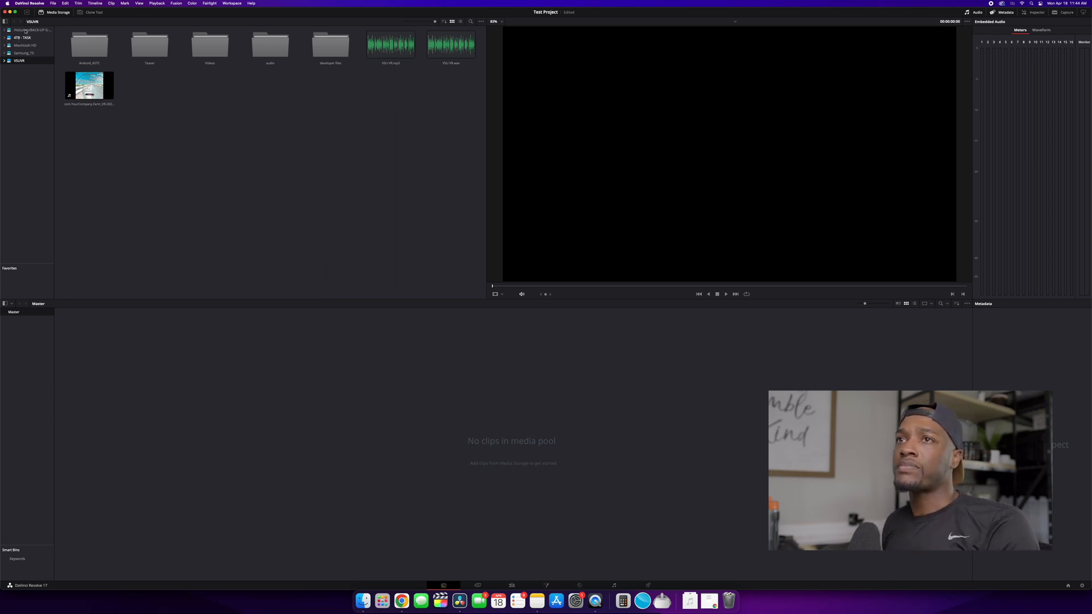
left_click(25, 31)
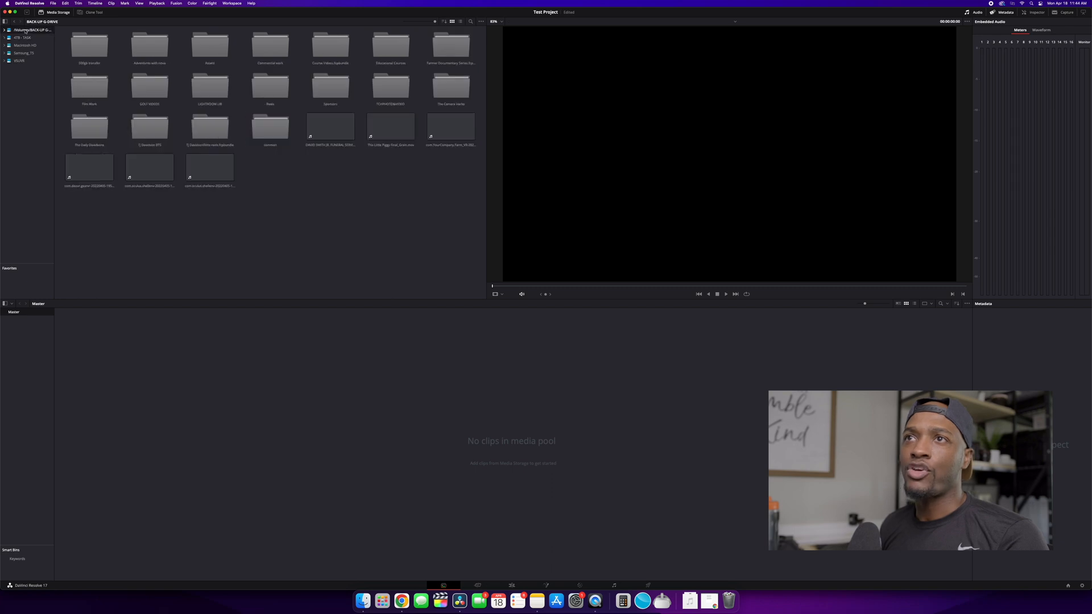
left_click(22, 38)
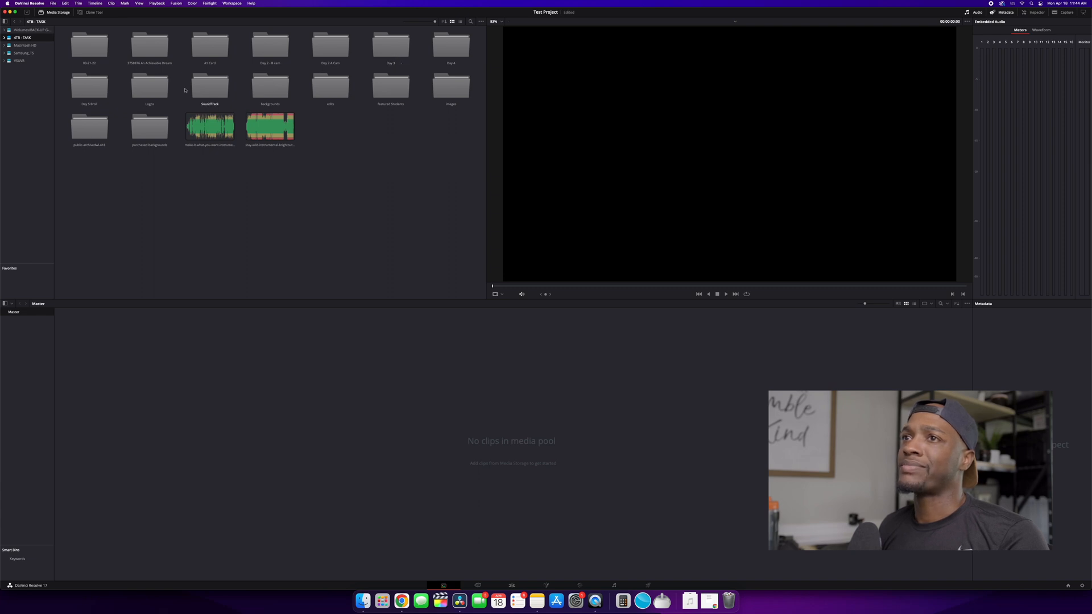
left_click(85, 92)
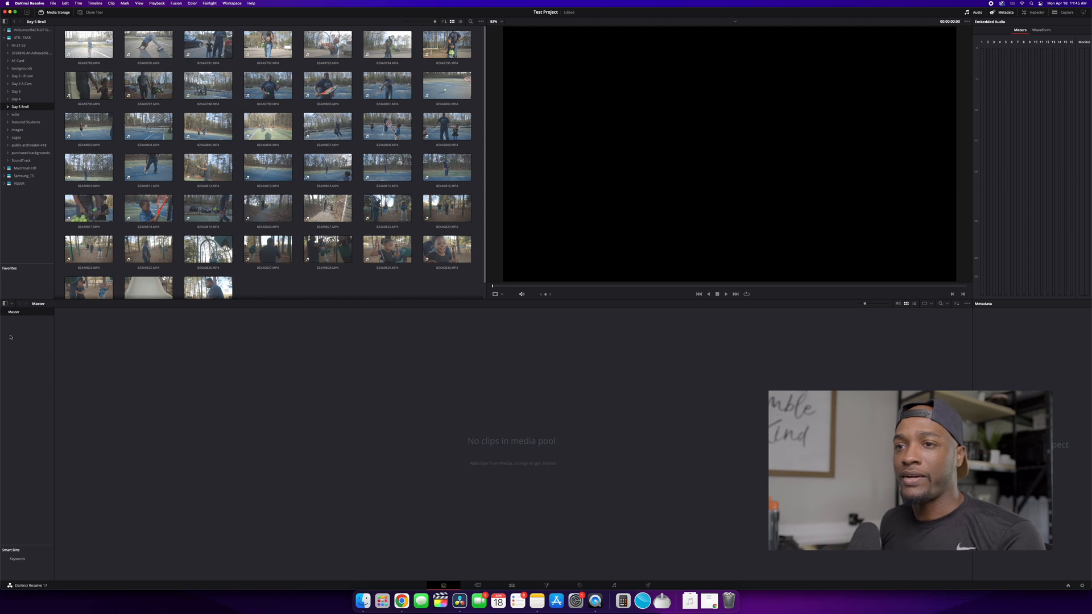
Create a new bin in the media pool and name it Broll.
key("super+shift+n")
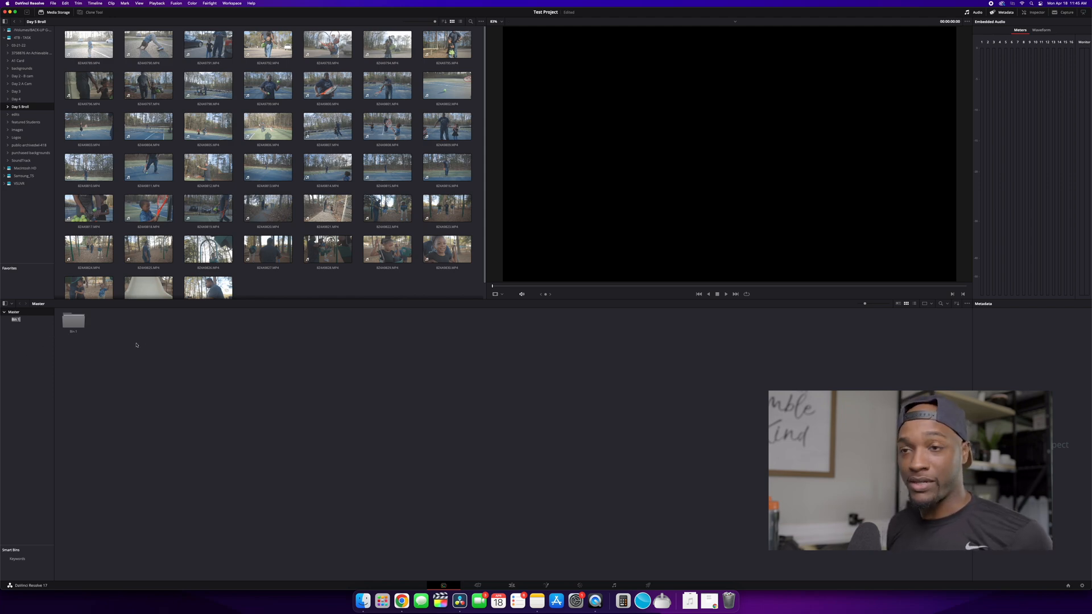
key("Return")
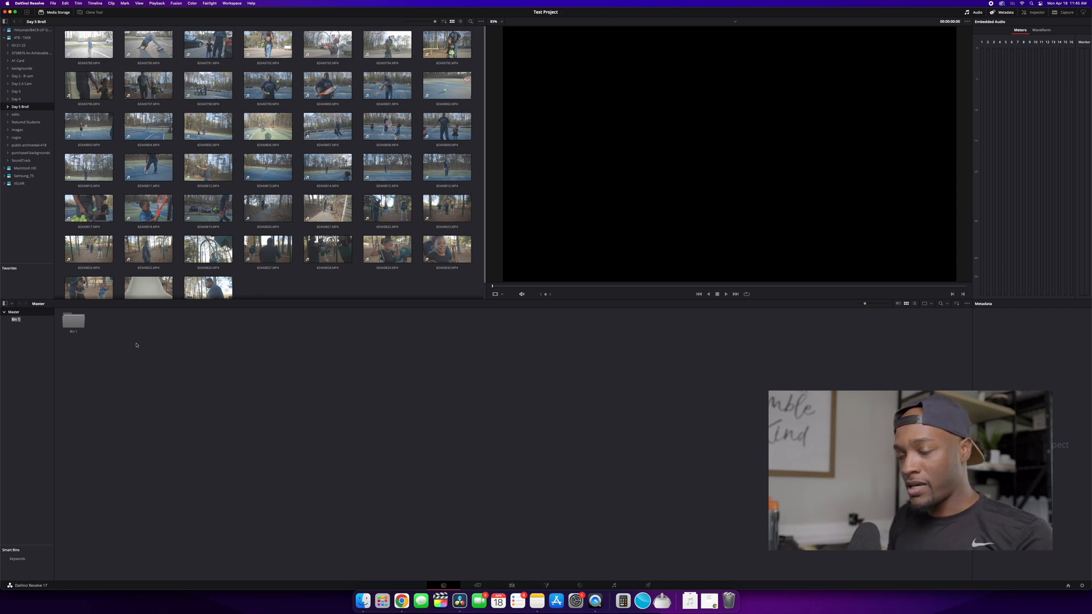
type("Broll")
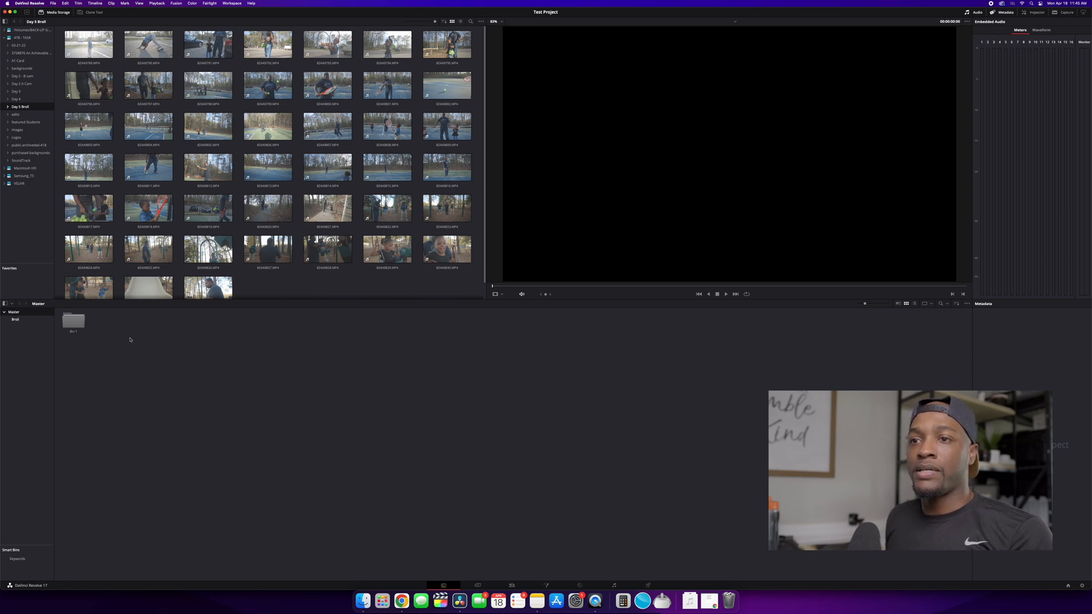
key("Return")
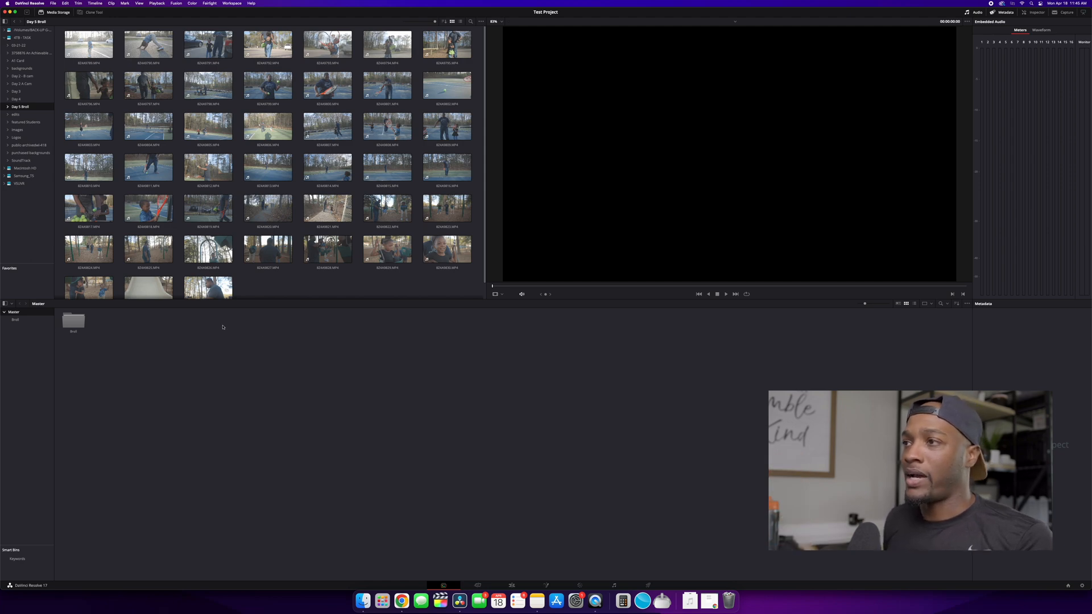
Import the selected Day 5 Broll clips into the Broll bin, changing the project frame rate to match them.
left_click_drag(464, 277, 74, 330)
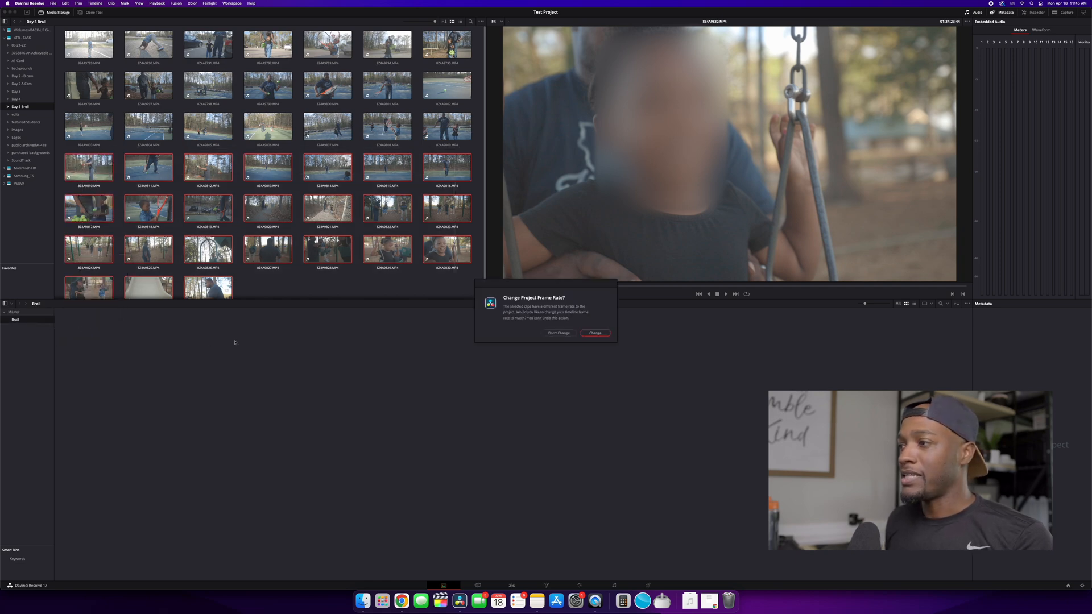
left_click(587, 336)
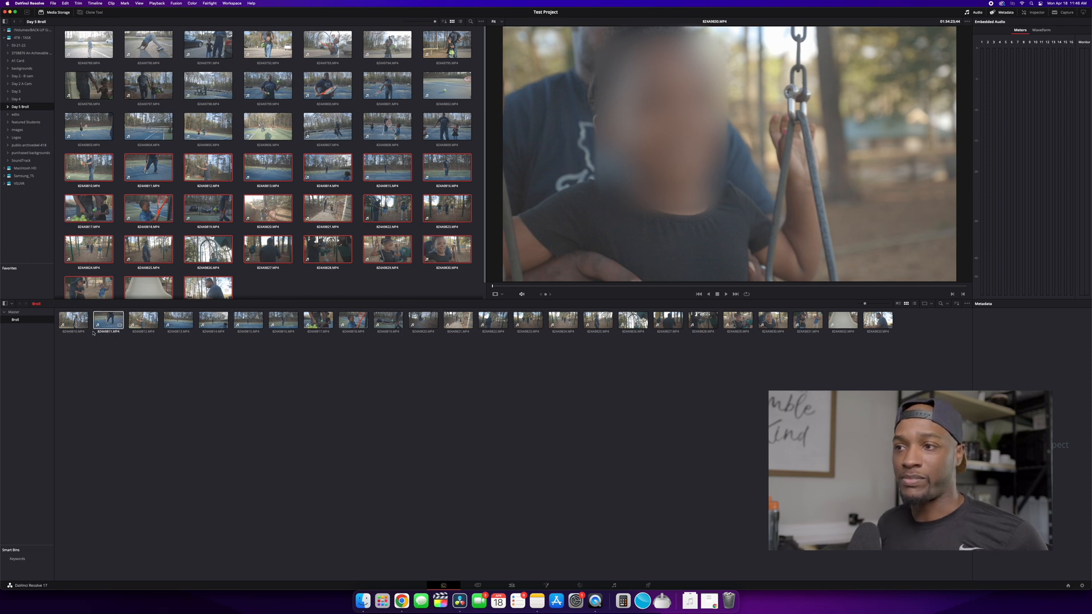
Create a new bin named Favorites inside the Broll bin.
right_click(182, 370)
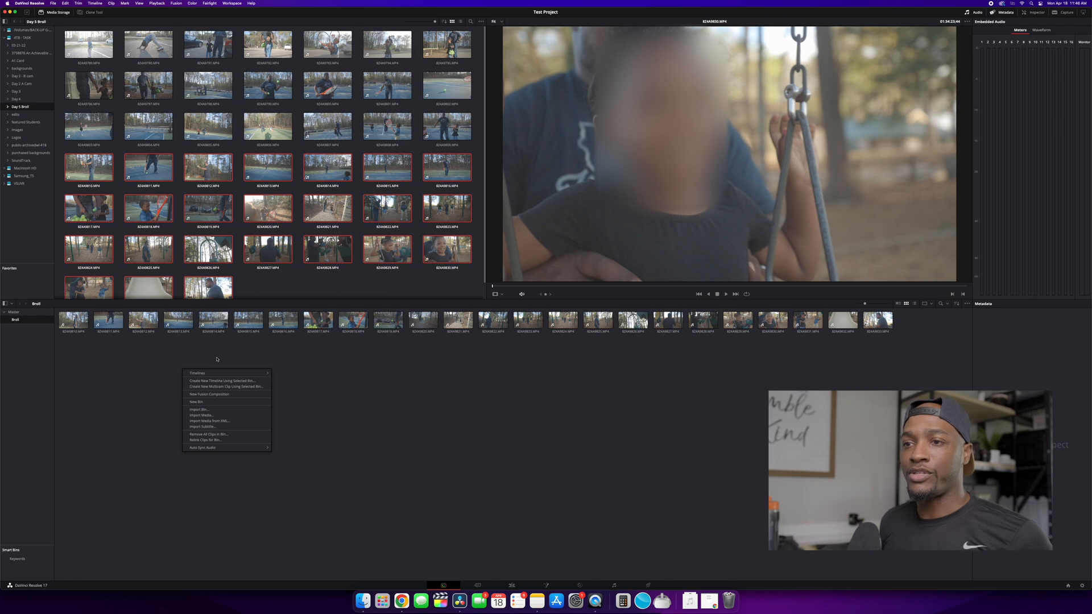
left_click(207, 402)
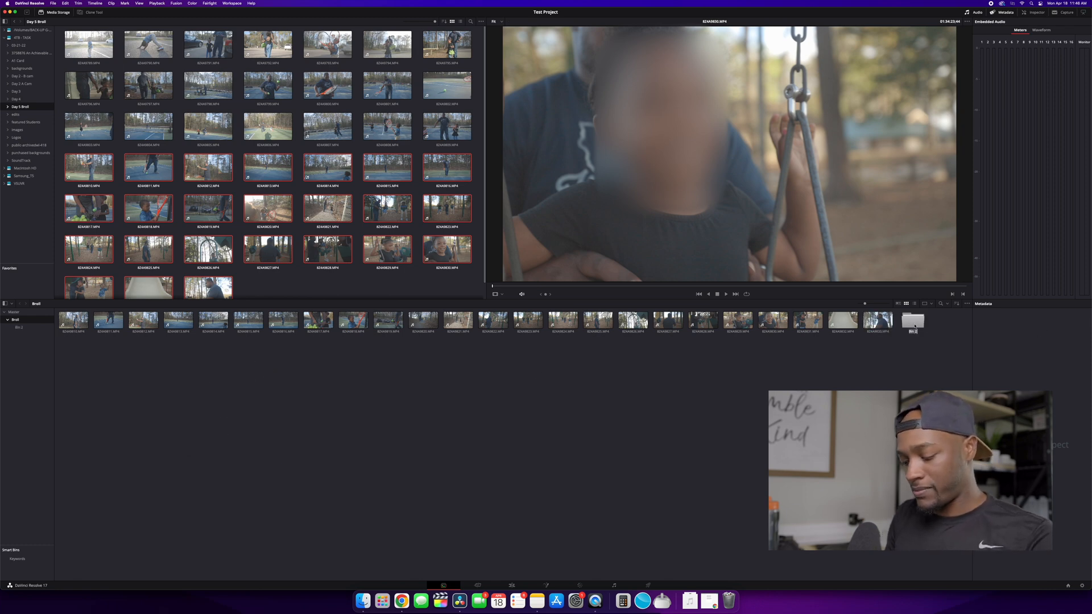
type("fav")
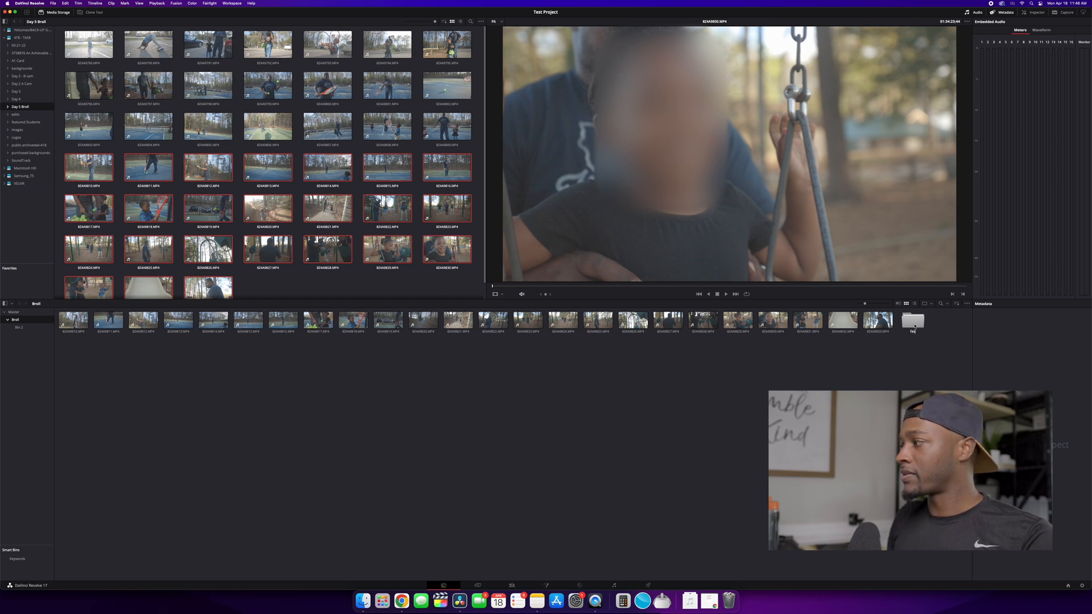
key("Return")
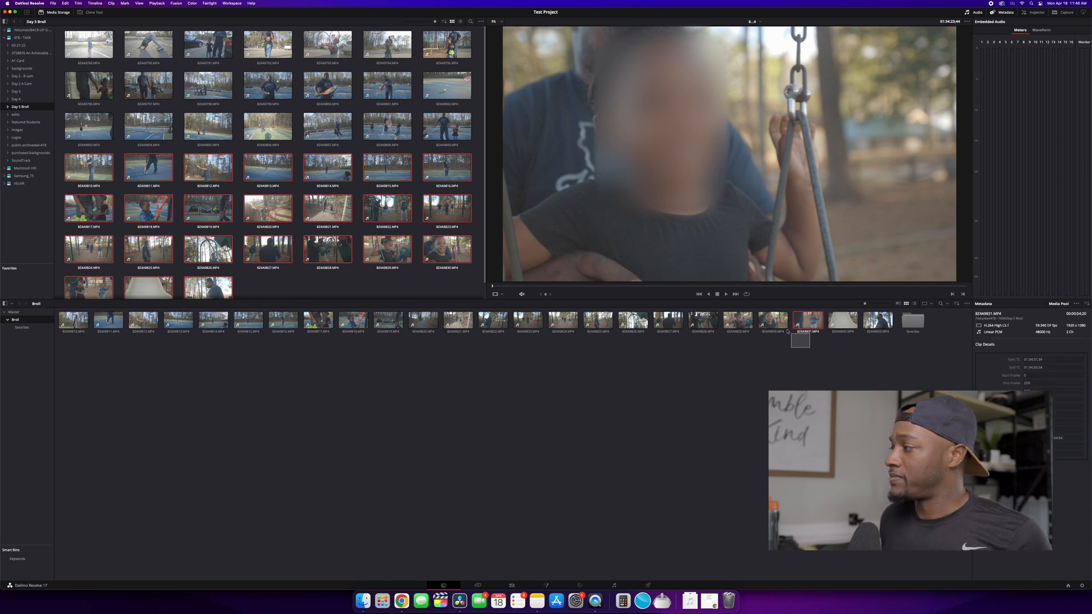
Move one of the Broll clips into the Favorites bin.
left_click(803, 323, "super")
left_click_drag(803, 323, 910, 322)
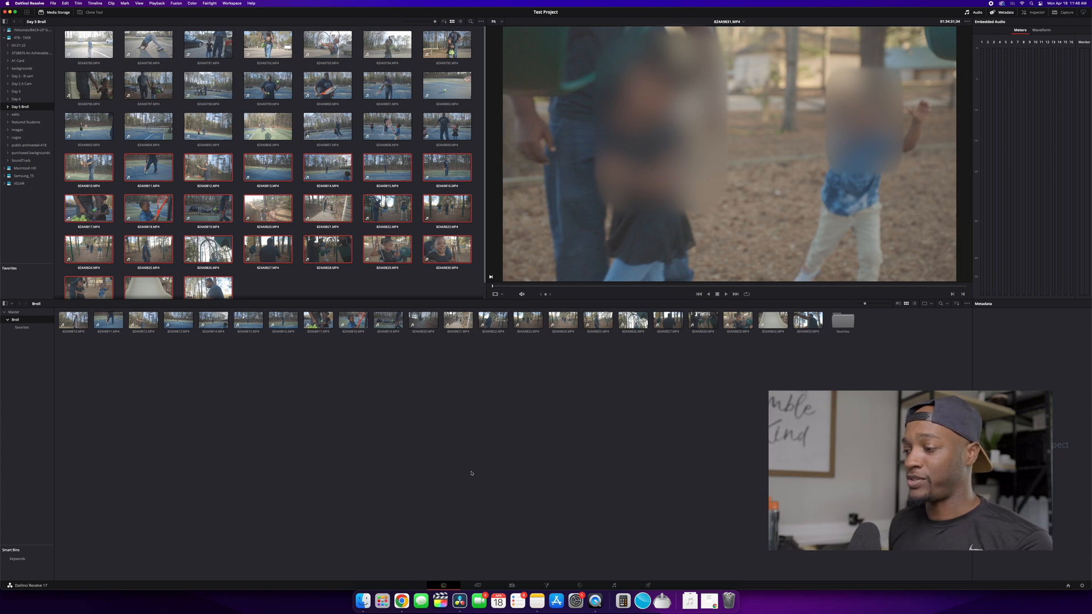
On the Edit page, check the Favorites bin and add a clip from the Broll bin to the timeline.
left_click(514, 587)
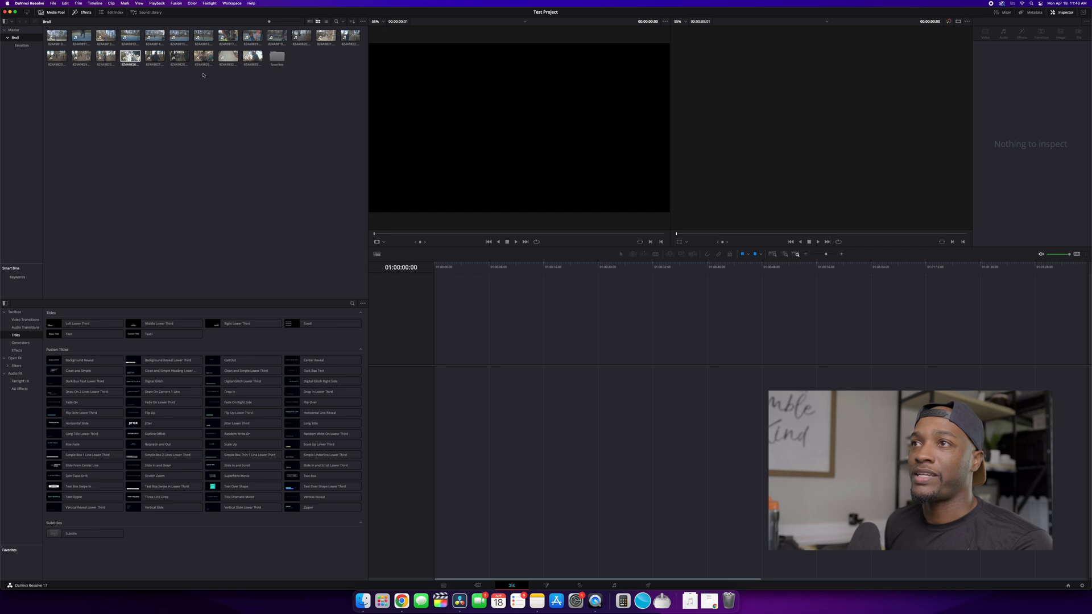
double_click(276, 61)
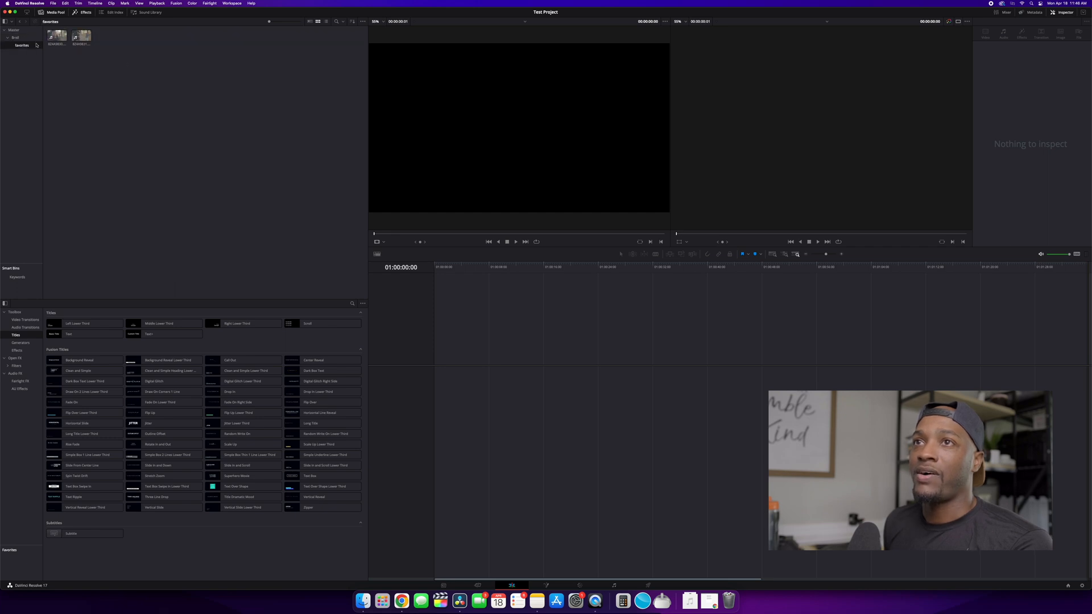
left_click(16, 38)
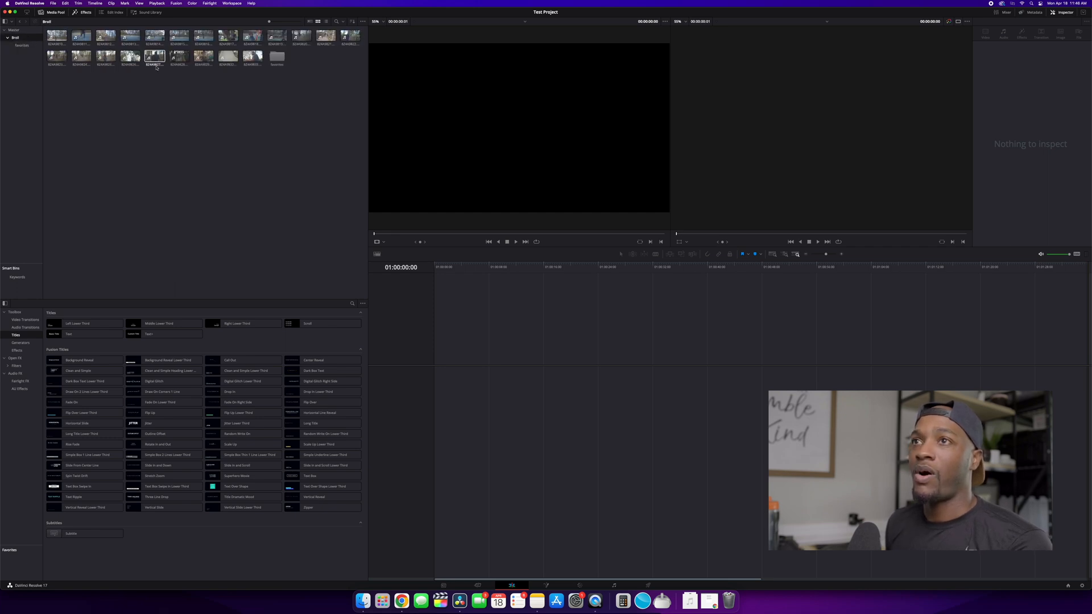
left_click_drag(105, 39, 483, 402)
left_click(482, 271)
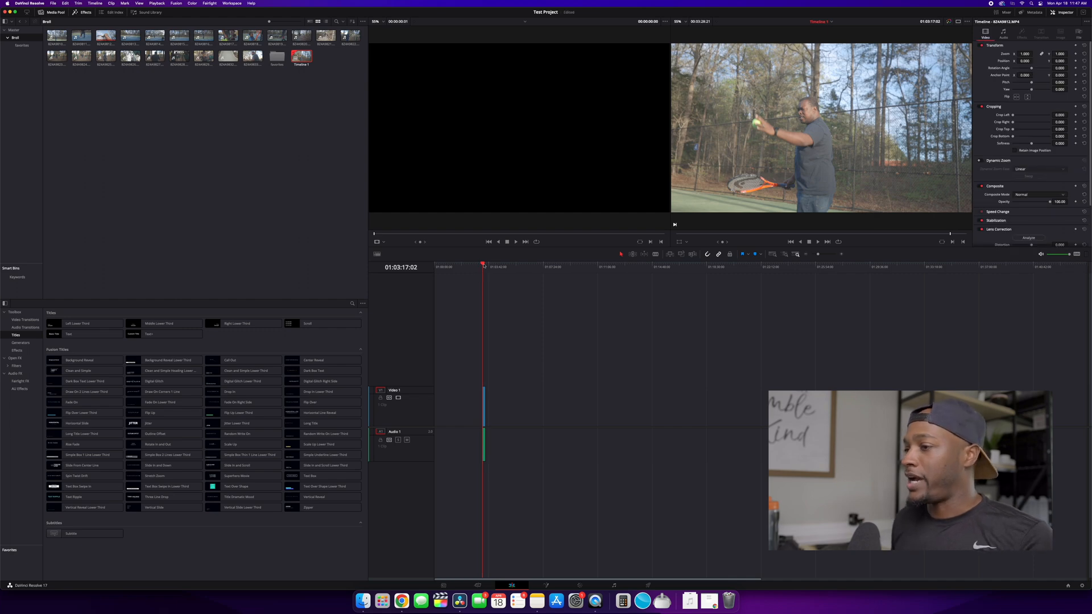
key("super+equal")
key("super+equal")
key("super+equal")
left_click_drag(781, 411, 446, 402)
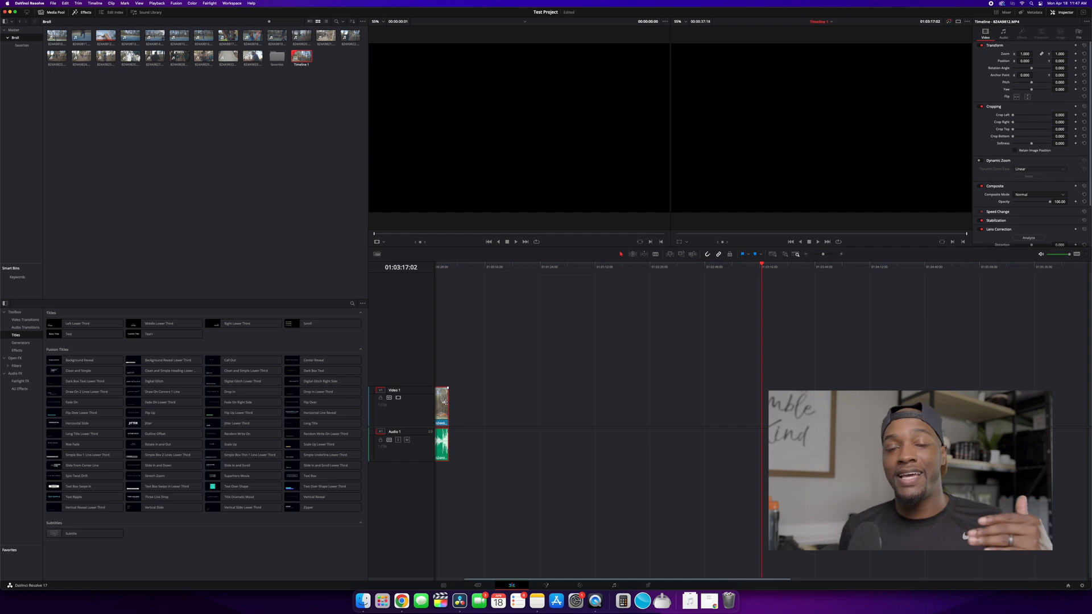